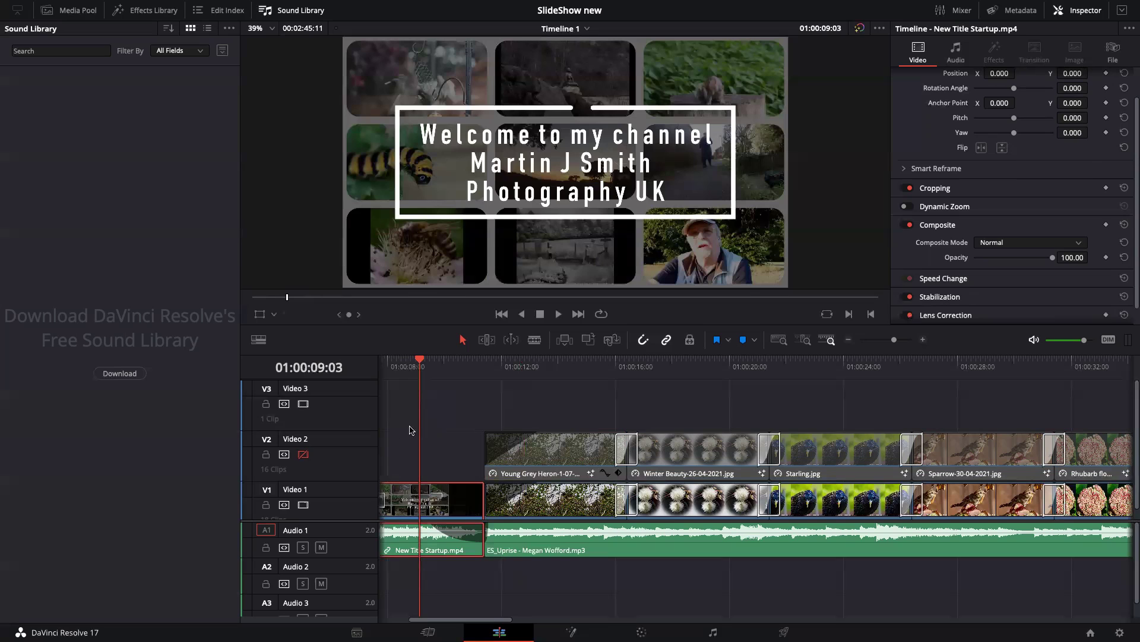
Step: Enable the Video 2 track, save the project and move the playhead to 01:00:13:01 over the heron clip
left_click(303, 454)
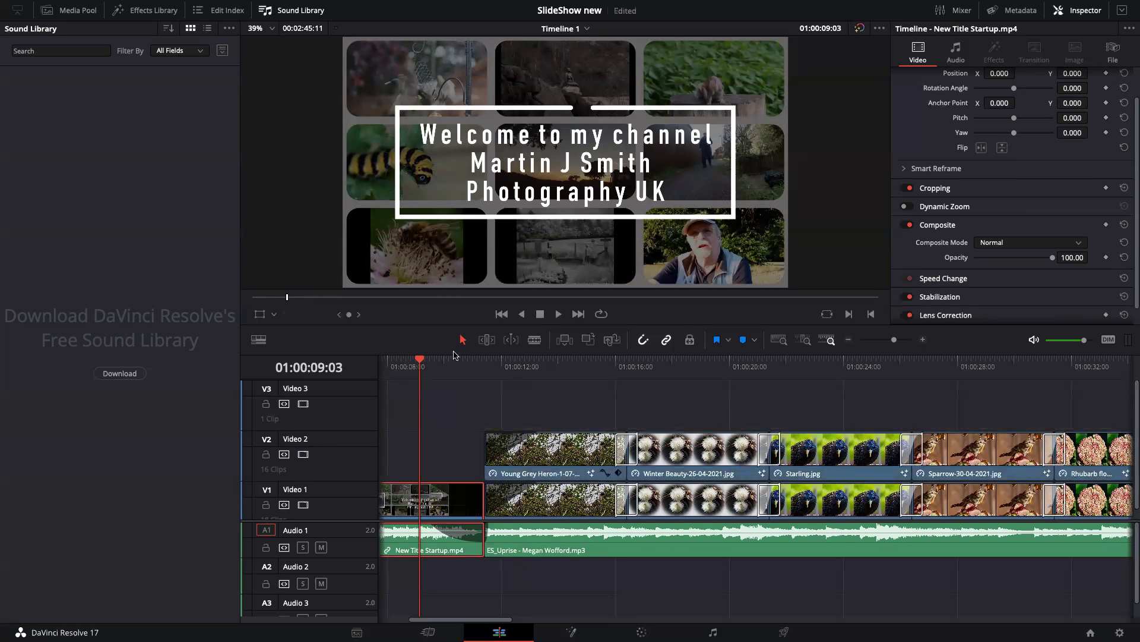
key("ctrl+s")
left_click_drag(420, 362, 531, 380)
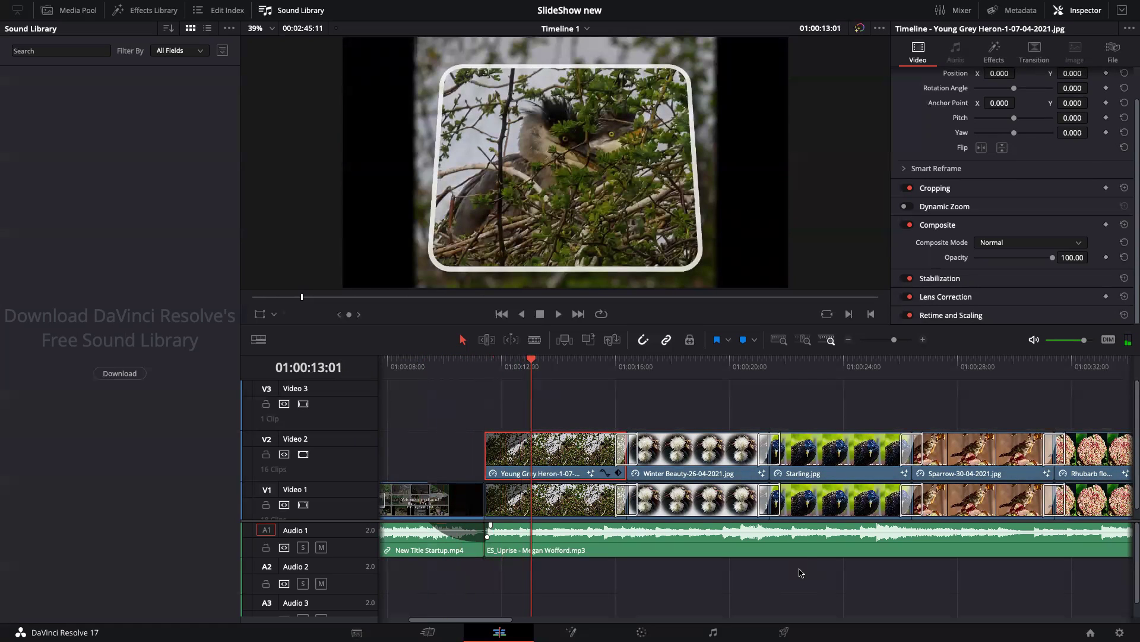
Step: Disable the Video 2 track and examine the Lens Blur settings of the heron background clip on Video 1
left_click(849, 342)
left_click(848, 341)
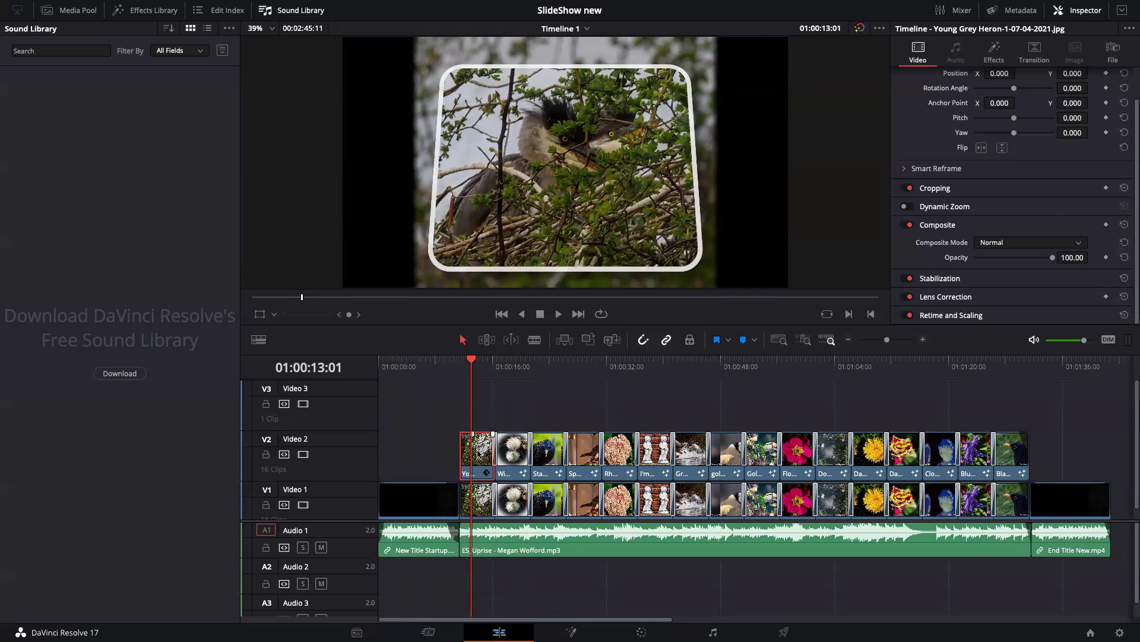
left_click(303, 455)
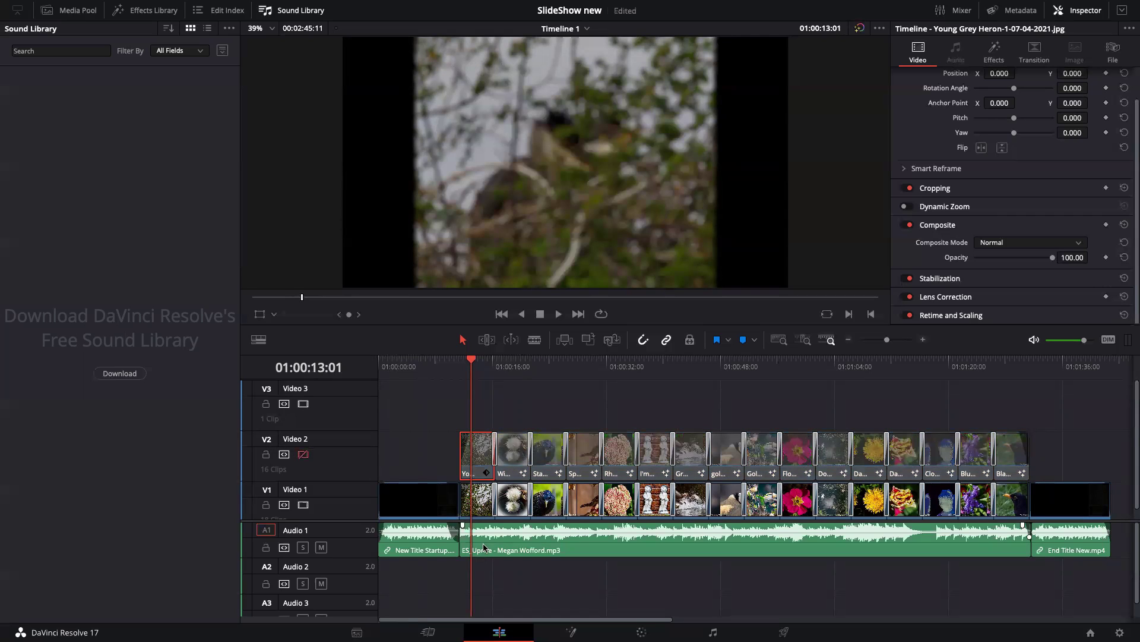
left_click(479, 505)
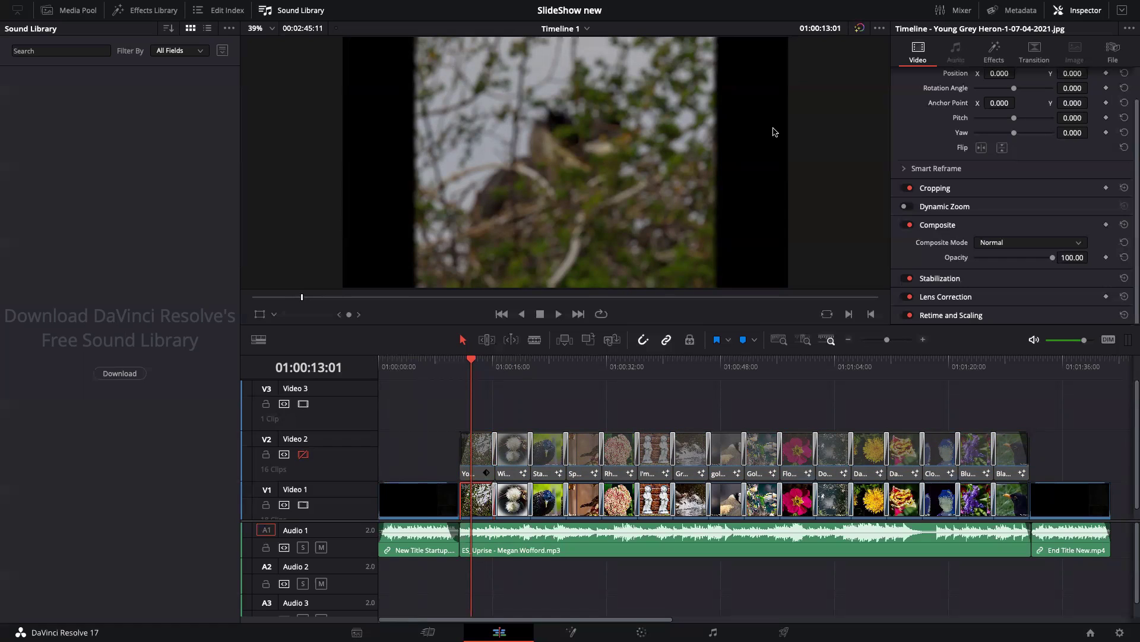
left_click(996, 51)
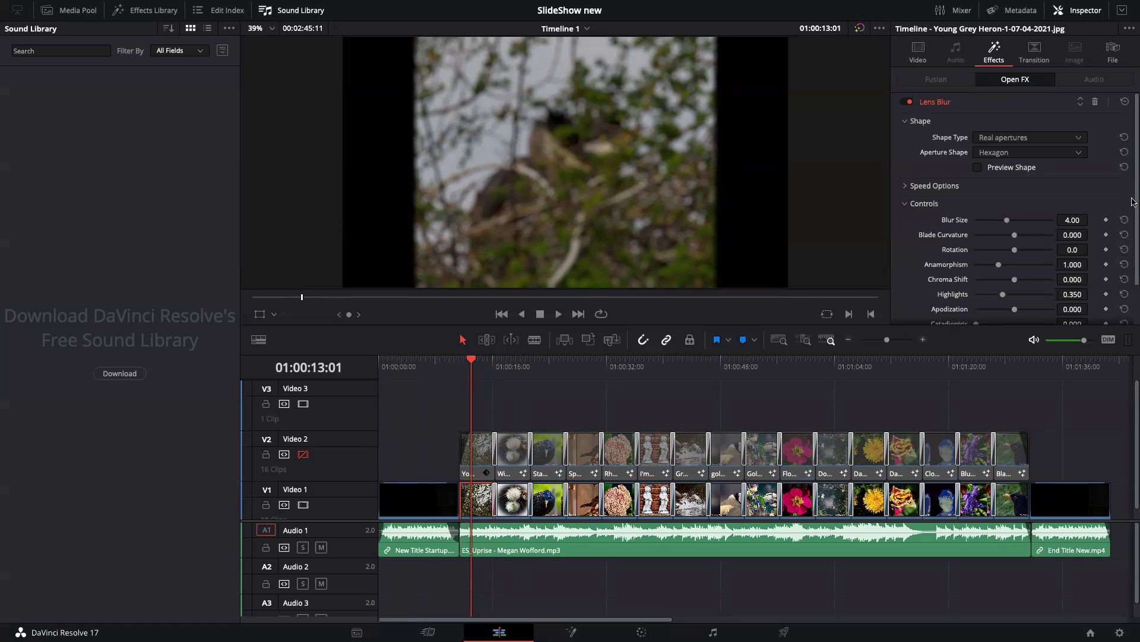
scroll(1133, 204, "down", 2)
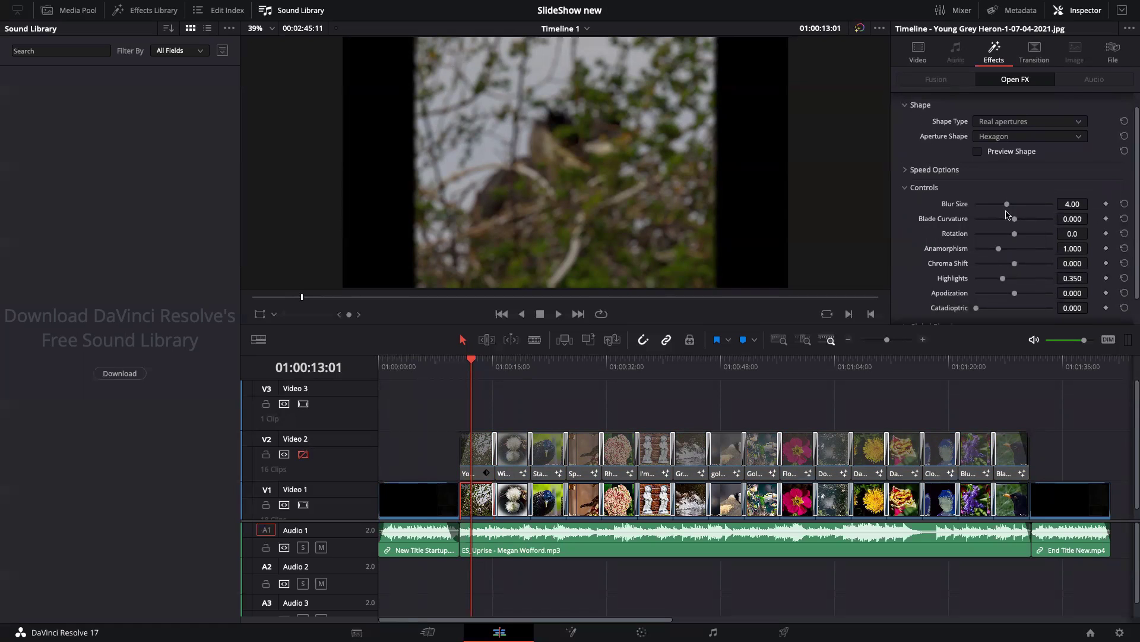
mouse_move(1008, 205)
left_mouse_down()
mouse_move(1024, 214)
mouse_move(1006, 212)
left_mouse_up()
key("ctrl+s")
Step: Examine the DVE settings of the Winter Beauty clip on Video 2 and the Lens Blur settings of its Video 1 copy
left_click(518, 453)
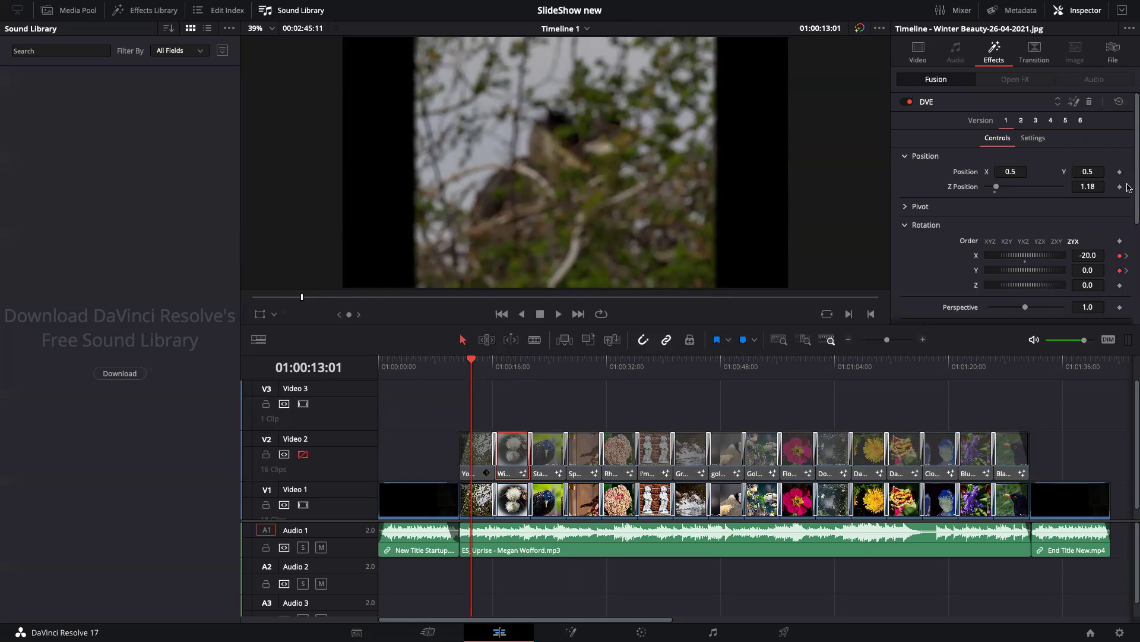
left_click_drag(1133, 190, 1132, 237)
scroll(1133, 237, "down", 4)
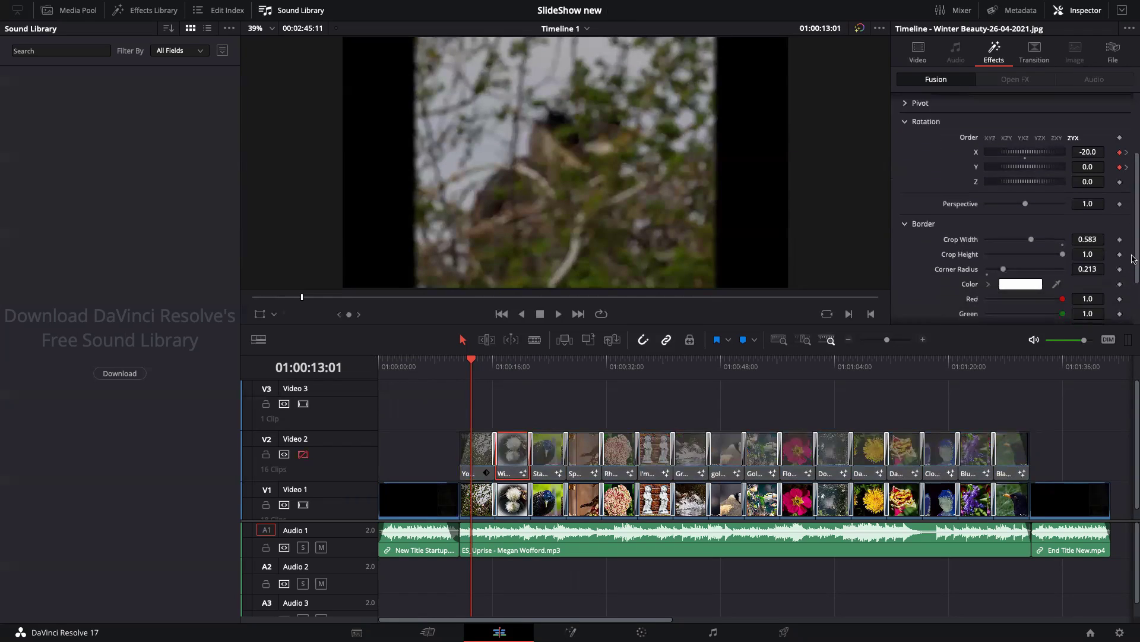
scroll(1133, 204, "up", 3)
scroll(1133, 203, "up", 5)
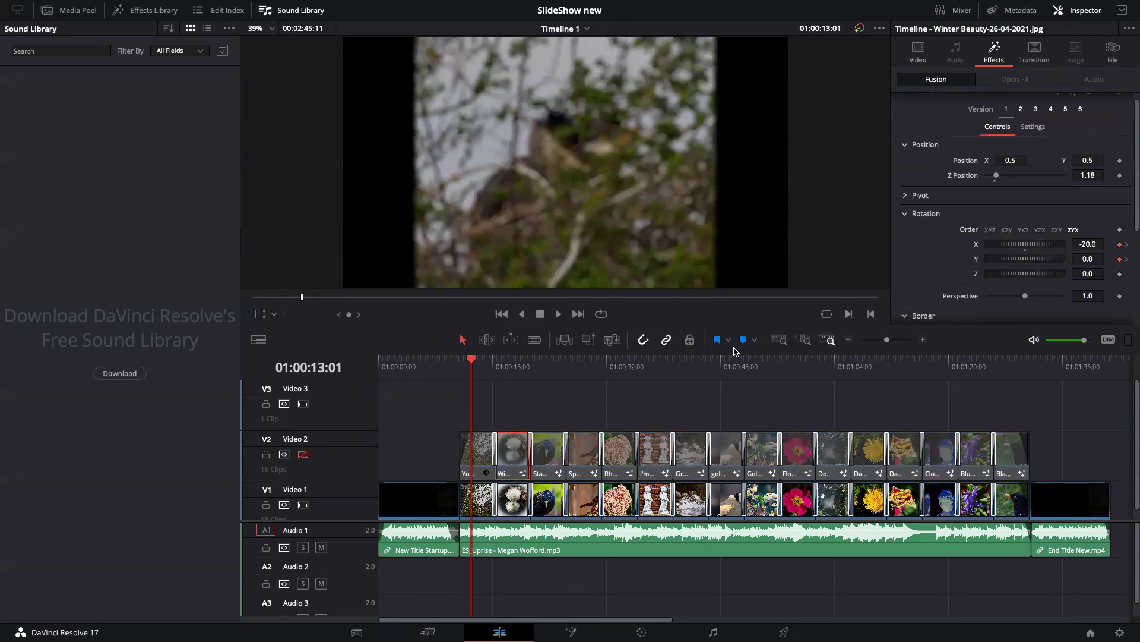
left_click(512, 509)
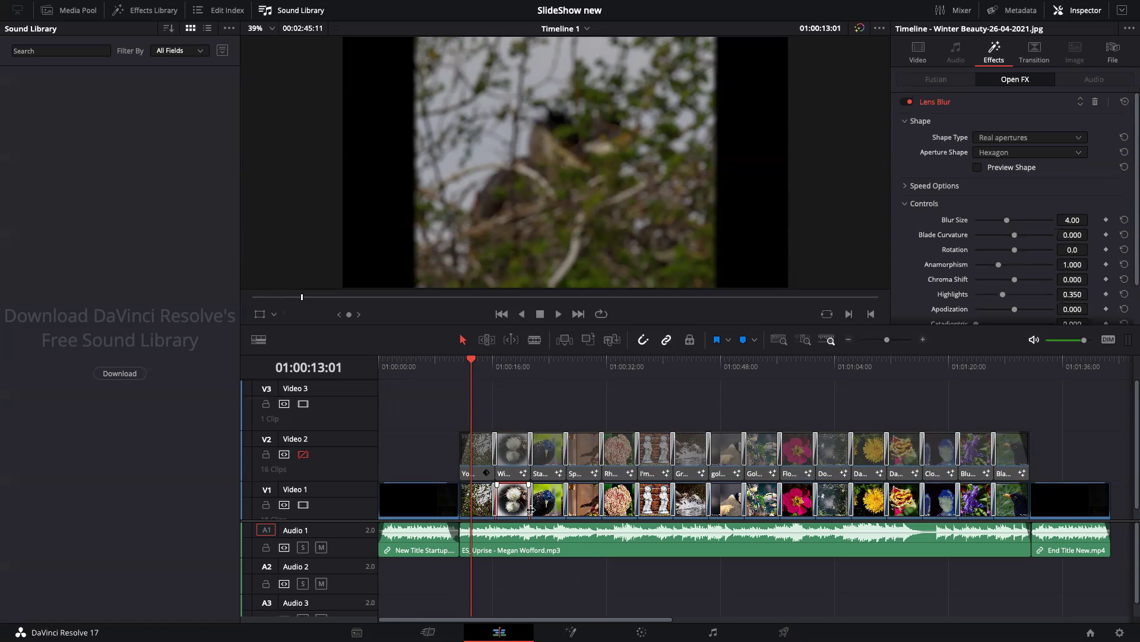
Step: Disable the Video 1 track, enable Video 2 and select the heron clip on it
left_click(303, 504)
left_click(304, 454)
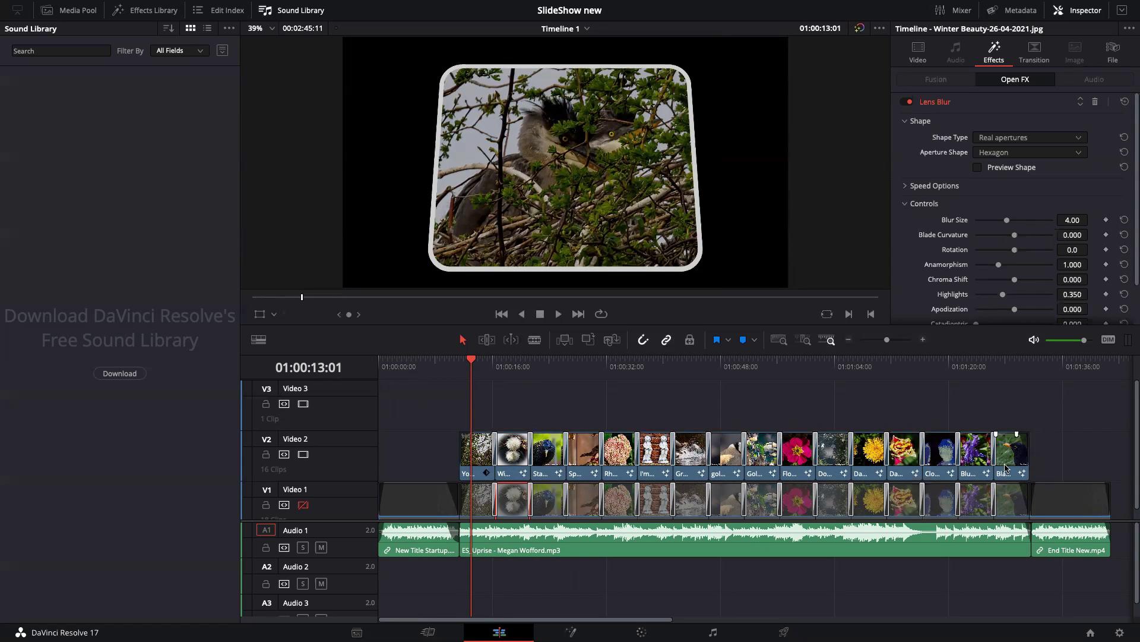
left_click(484, 460)
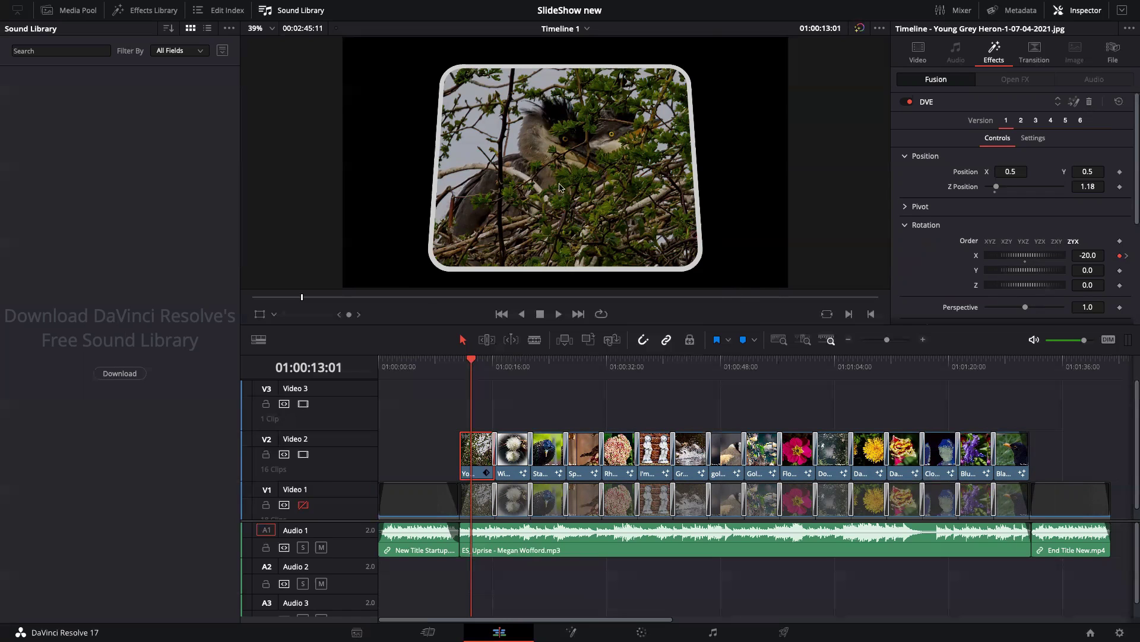
Step: Show the Effects category of the toolbox in the Effects Library
left_click(138, 10)
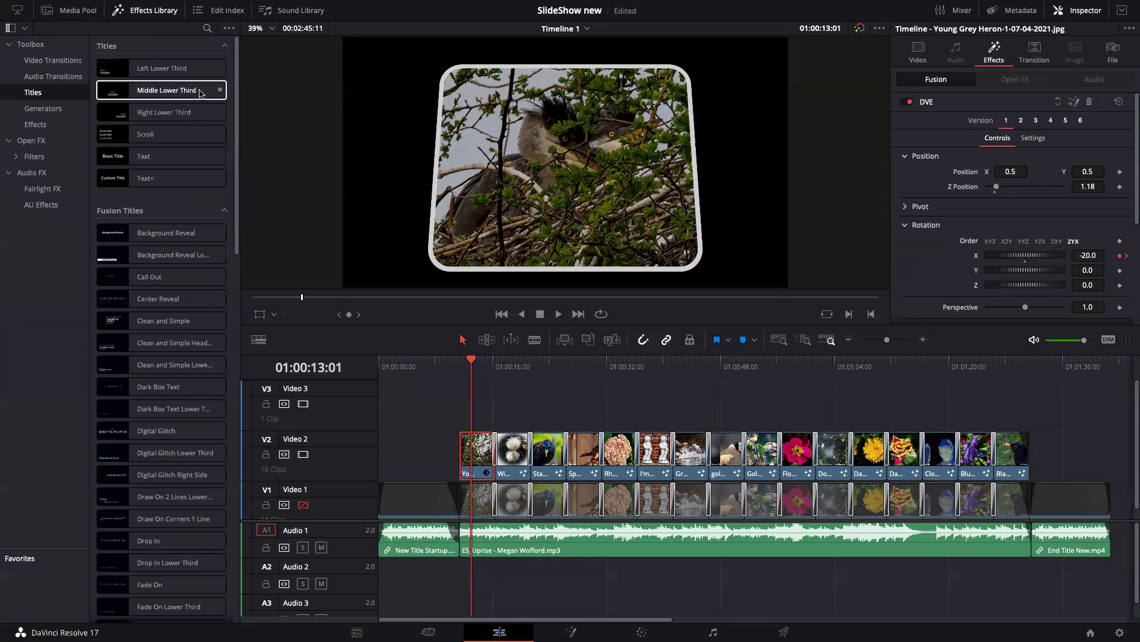
left_click(46, 127)
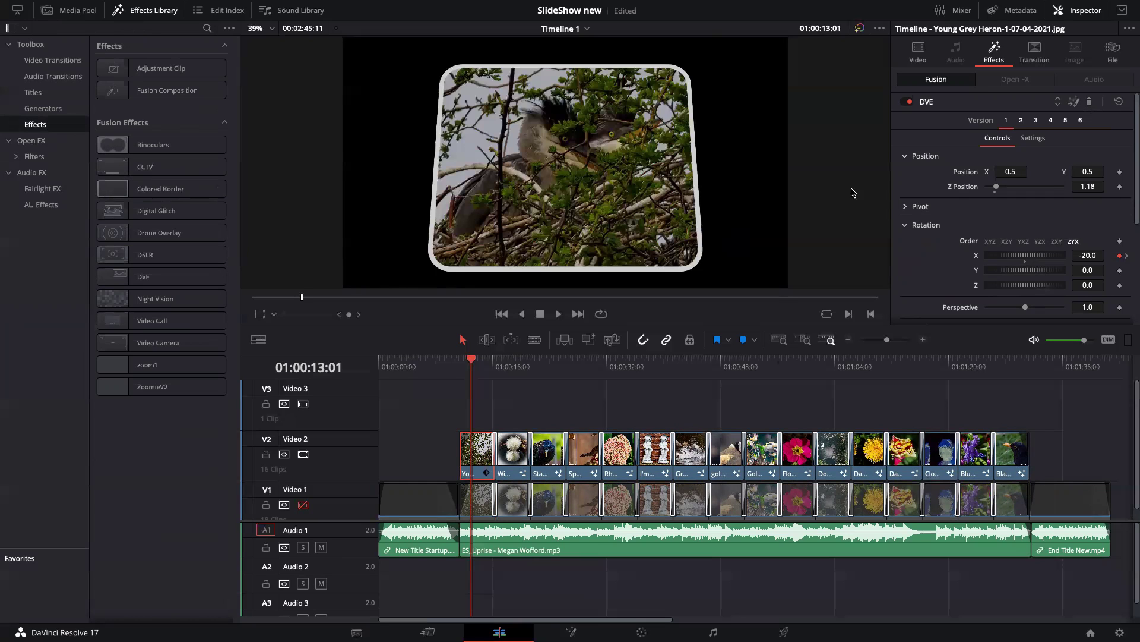
Step: Open the heron clip's DVE effect in Fusion and expand the DVE group to show its inner nodes
left_click(1074, 103)
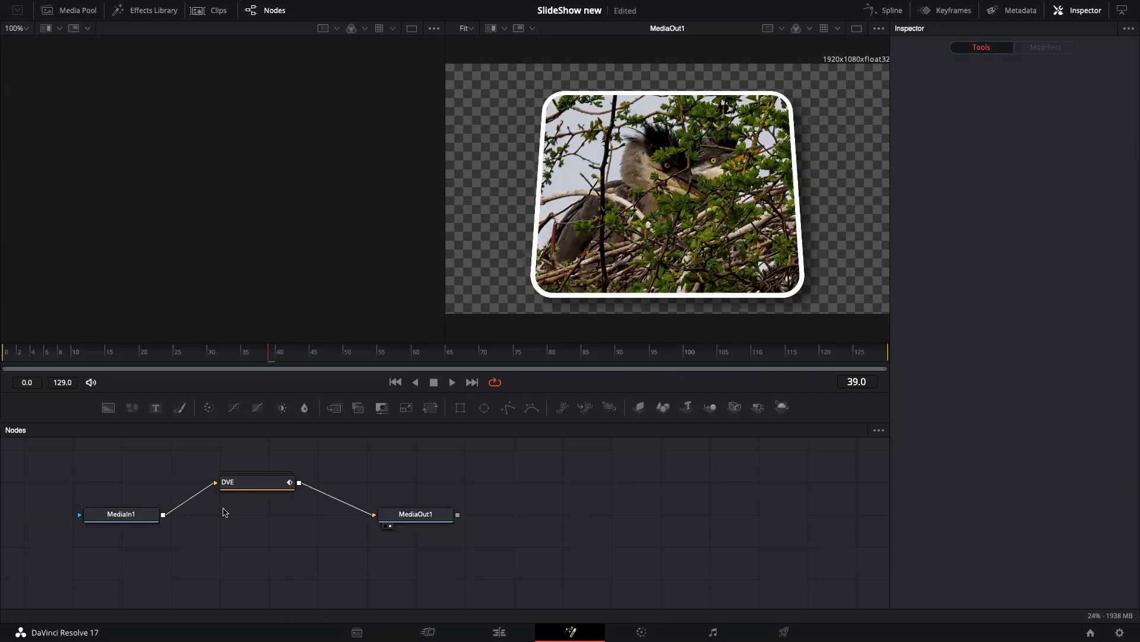
left_click(255, 490)
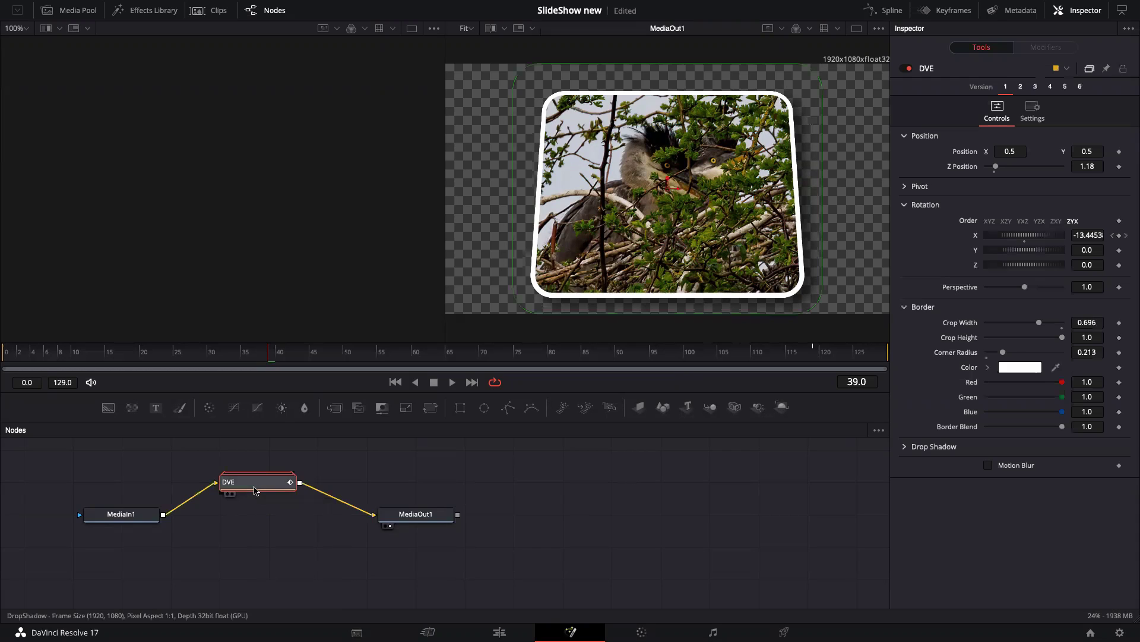
key("ctrl+e")
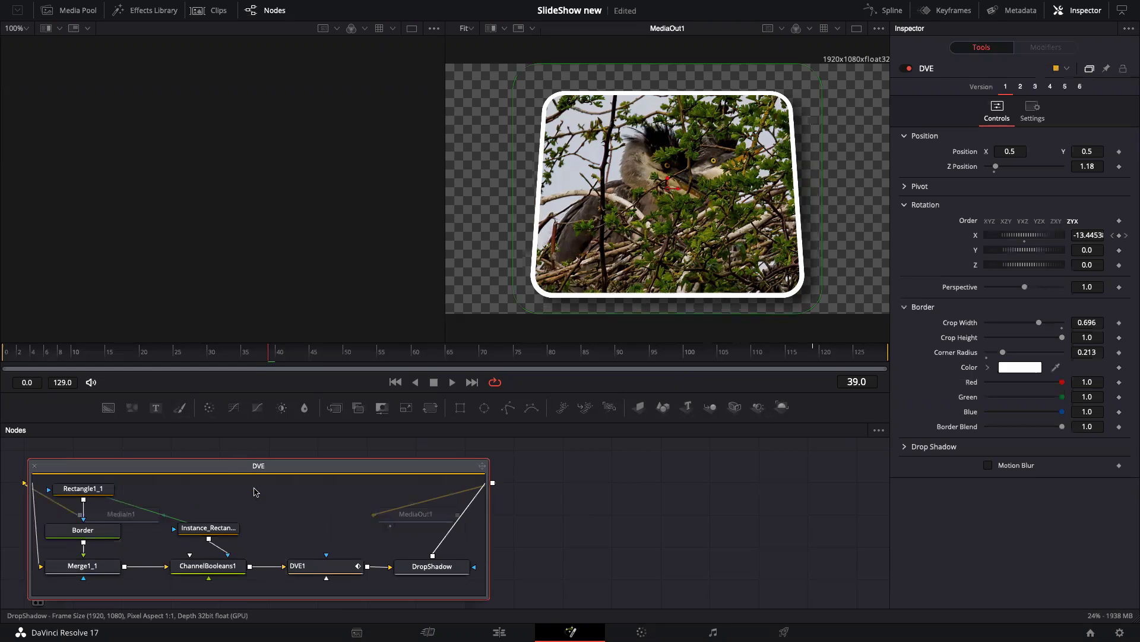
Step: Examine the settings of the DVE1 and DropShadow nodes inside the DVE group
left_click(334, 571)
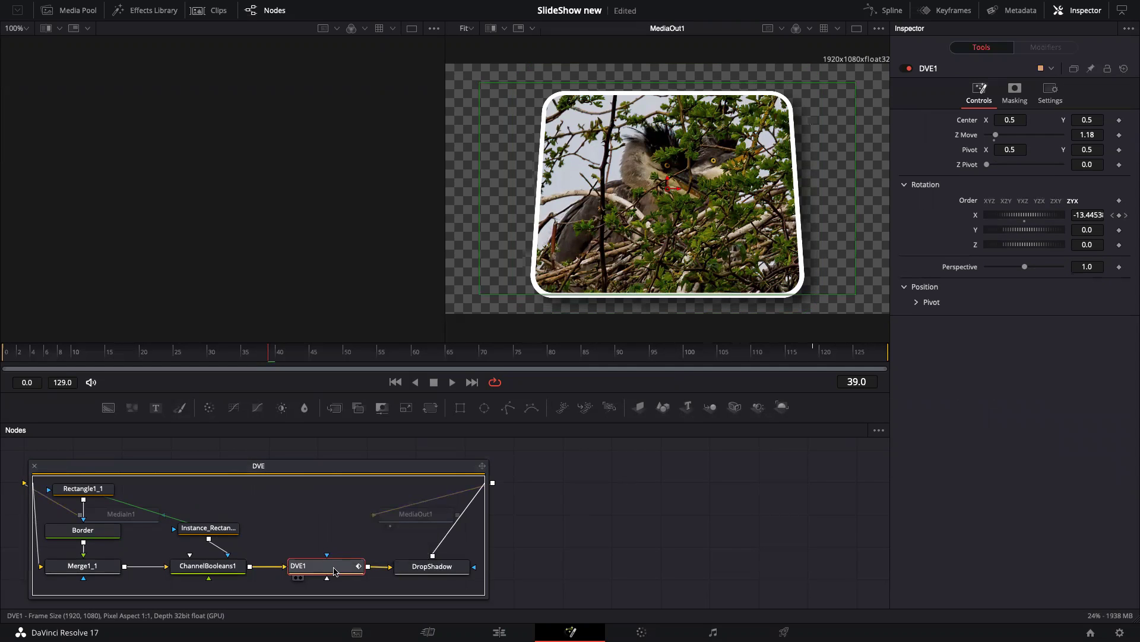
left_click(447, 578)
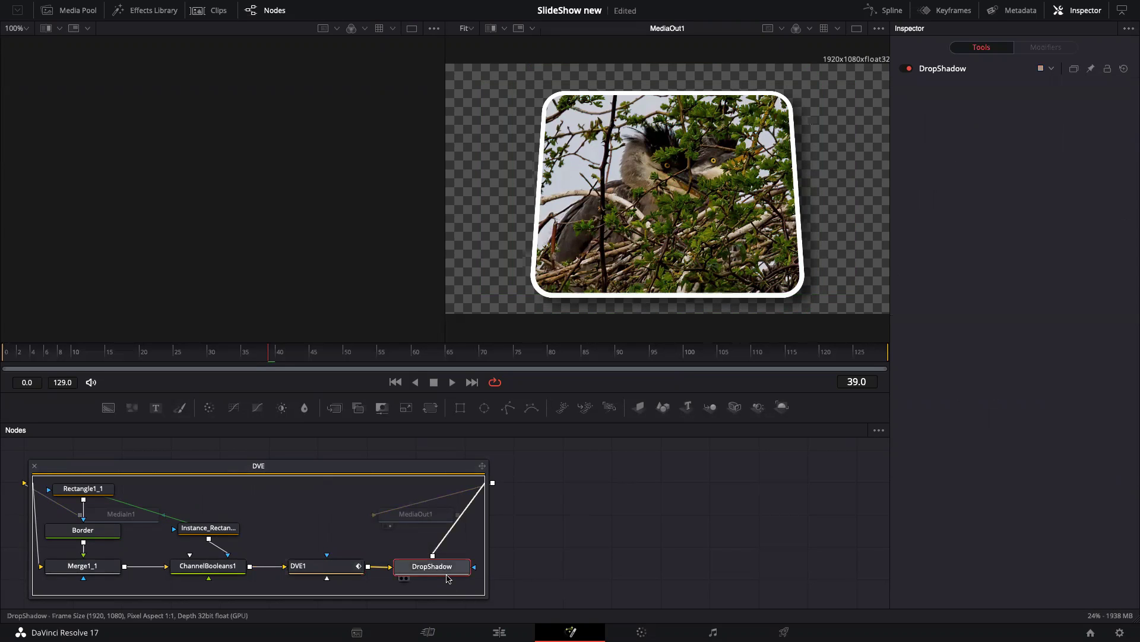
left_click(343, 573)
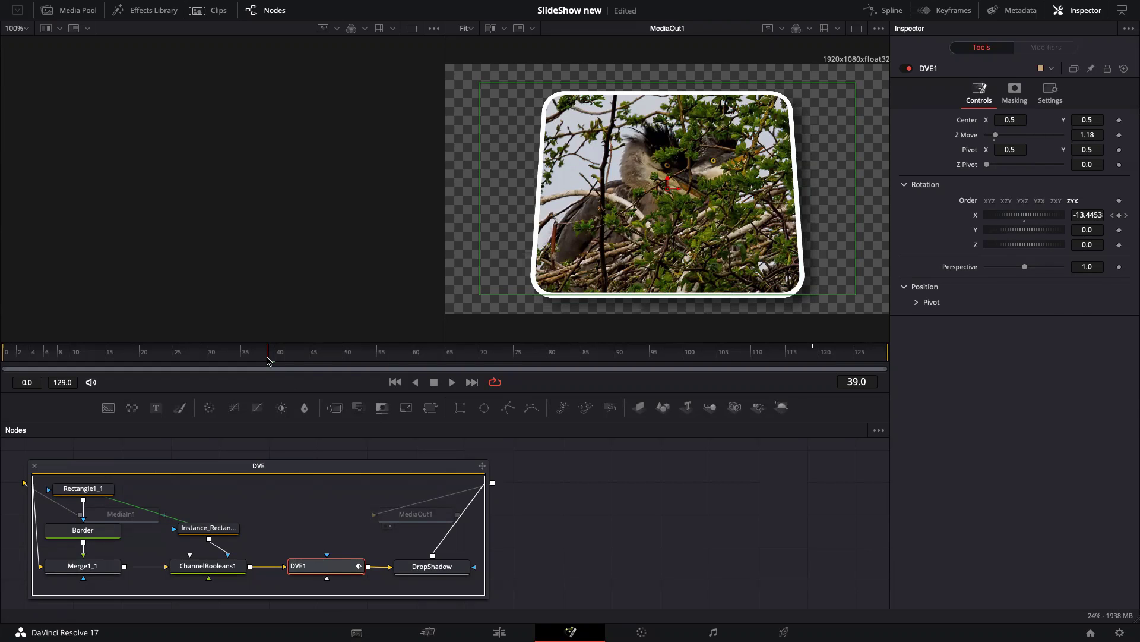
Step: Move the Fusion playhead to frame 129 at the end of the heron clip and save the project
key("Left")
key("Left")
key("Left")
key("Left")
key("Left")
key("Left")
key("Left")
key("Left")
key("Left")
key("Left")
key("Left")
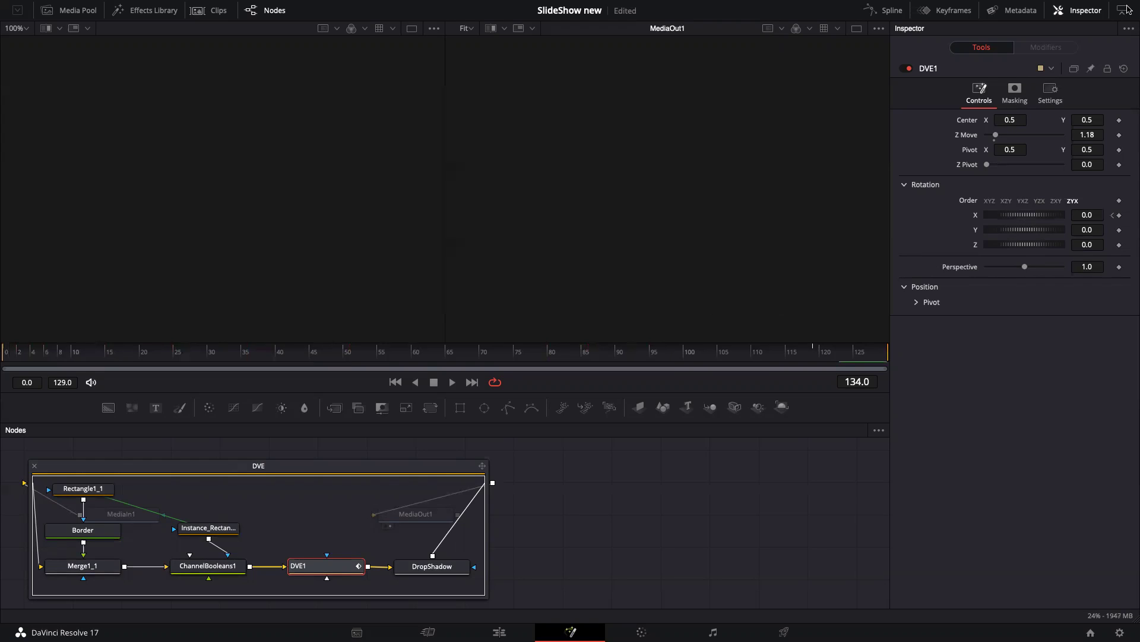
key("Left")
key("Left")
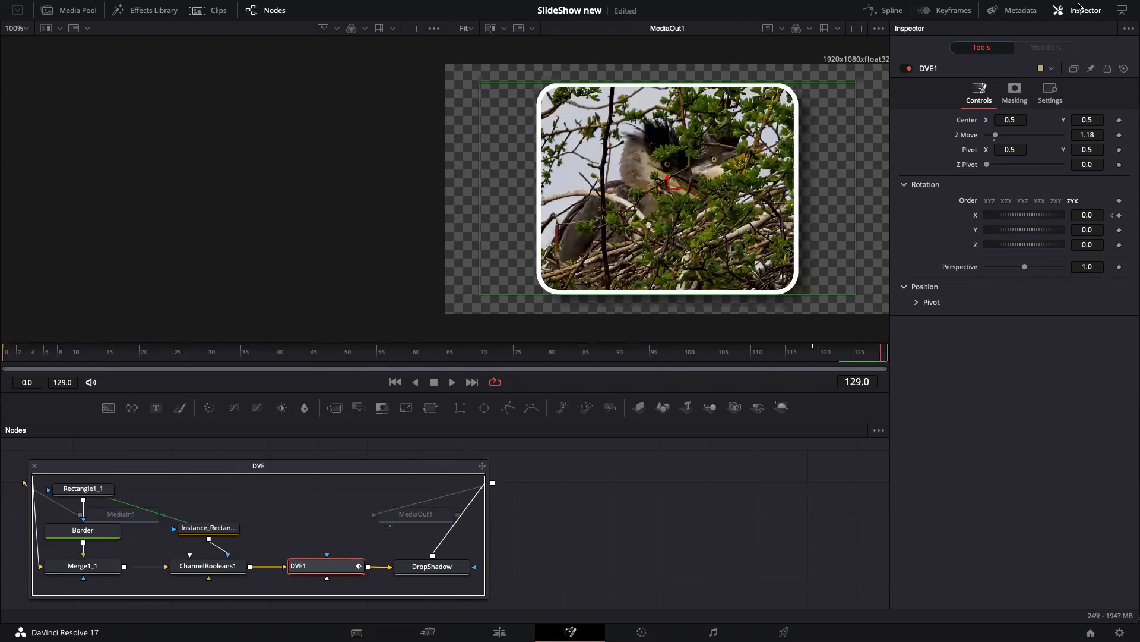
key("ctrl+s")
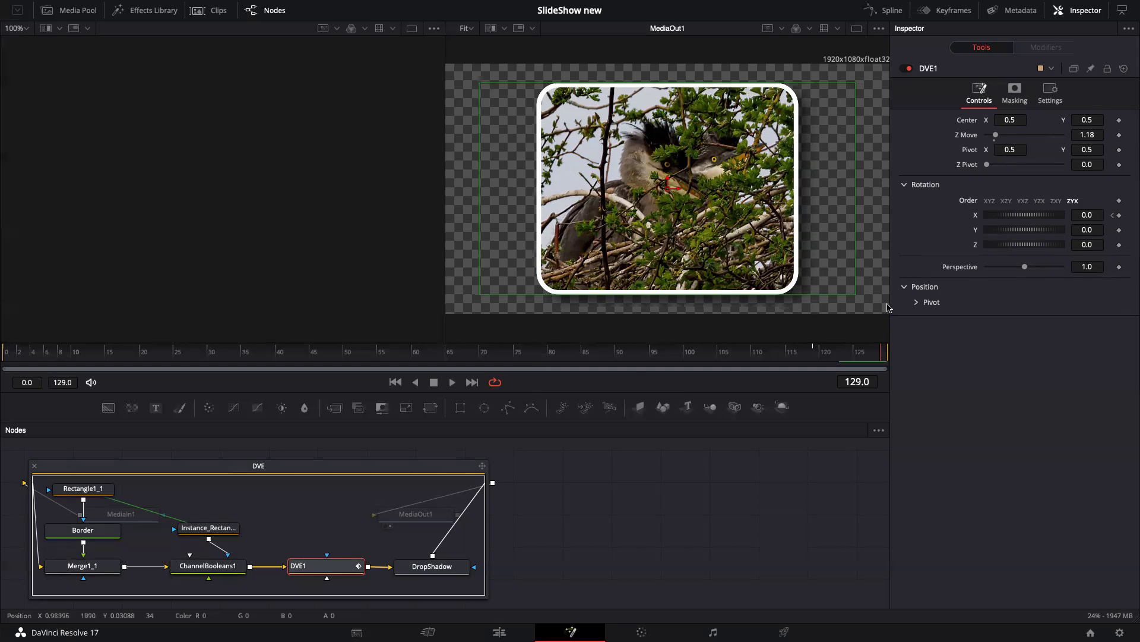
Step: Collapse the DVE1 node's Position settings and return to the Edit page to examine the heron clip's DVE border settings
left_click(917, 303)
left_click(905, 287)
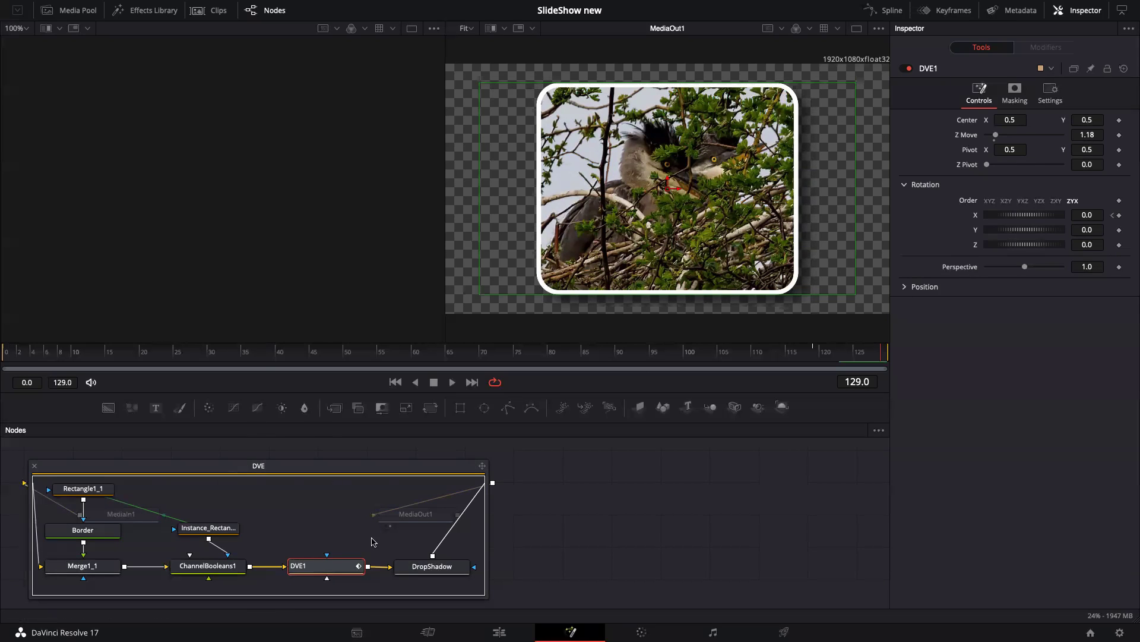
left_click(499, 632)
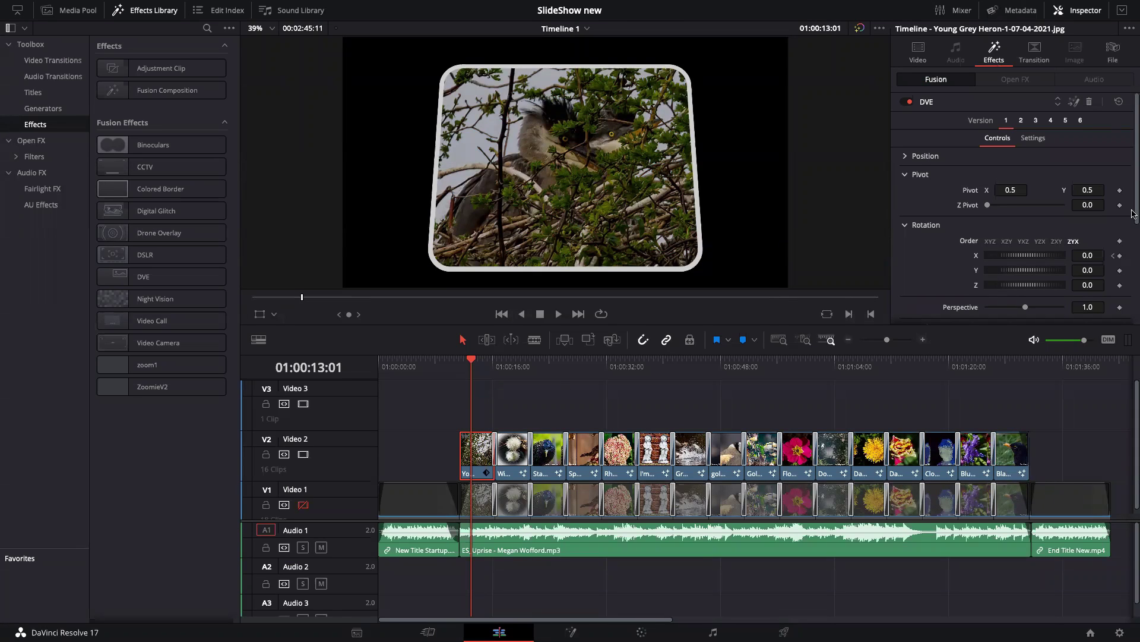
left_click_drag(1133, 208, 1133, 321)
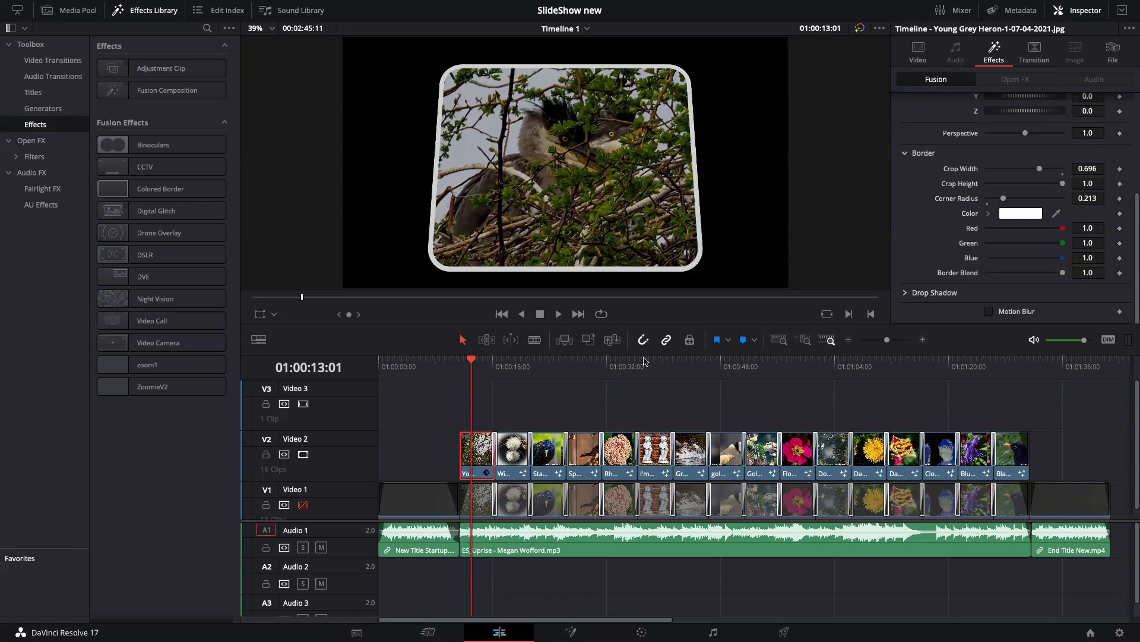
Step: Examine the Blur Dissolve transitions between the heron and Winter Beauty clips on both Video 2 and Video 1
left_click(922, 340)
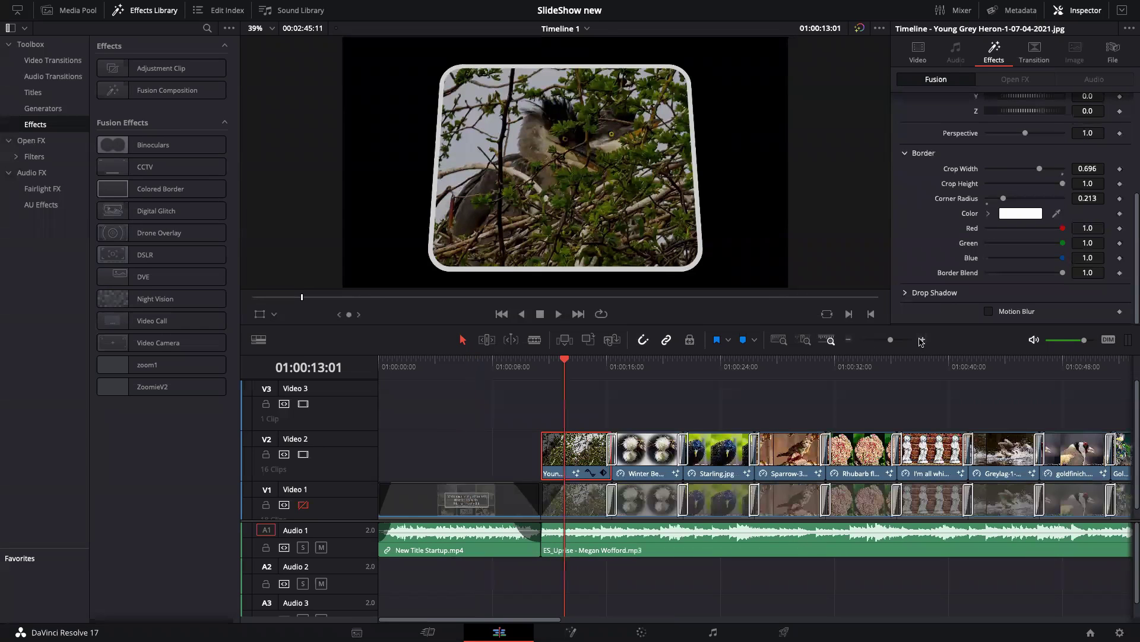
left_click(922, 340)
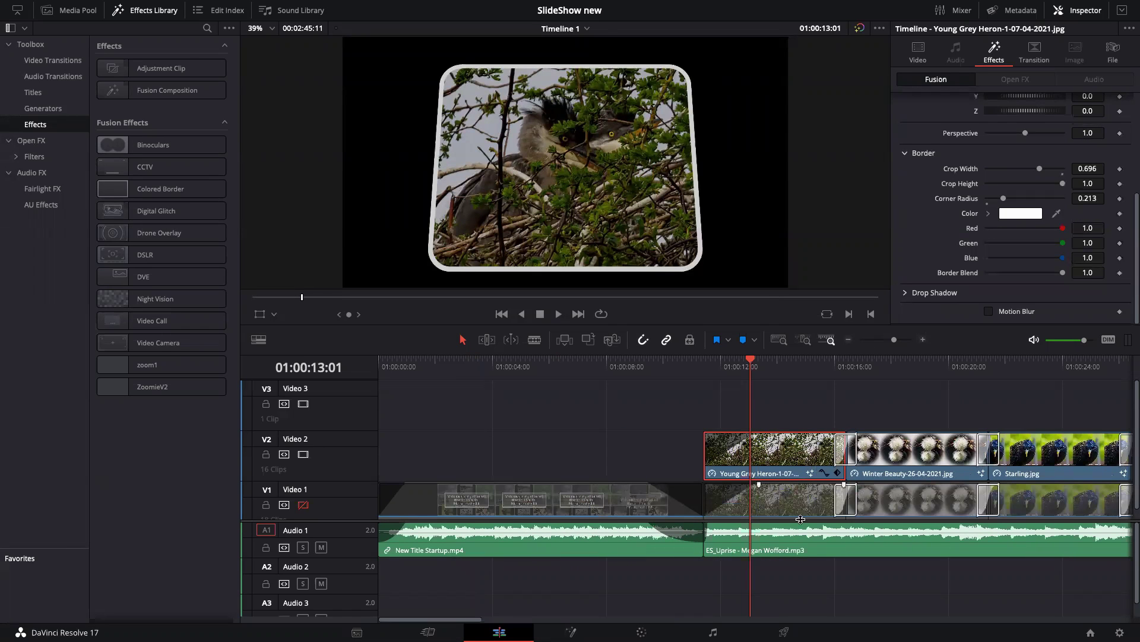
left_click_drag(431, 622, 459, 622)
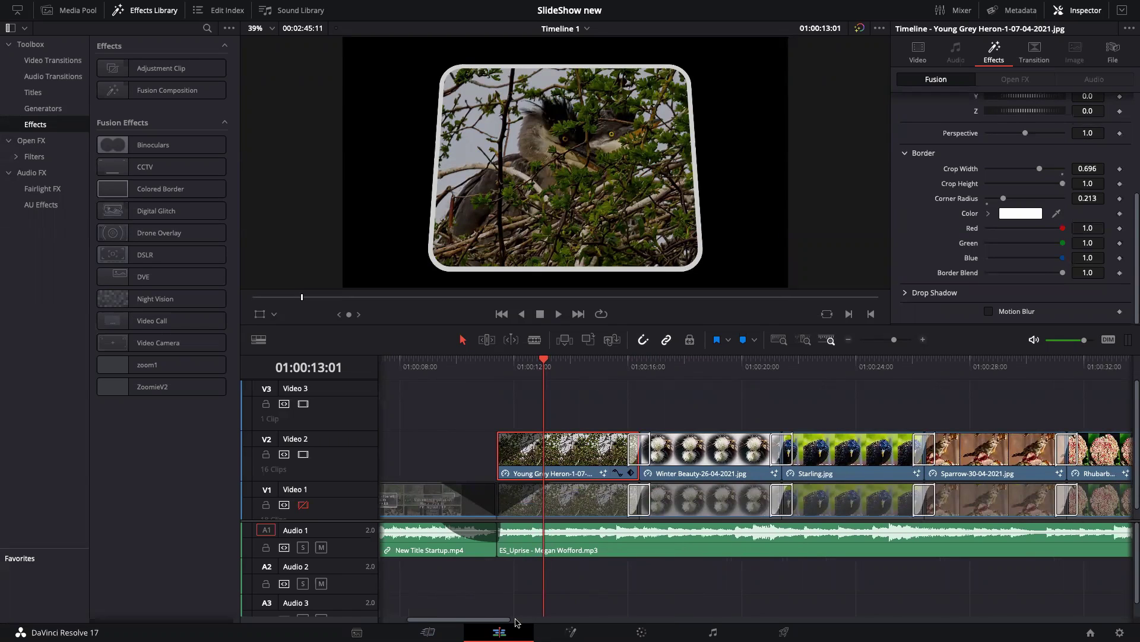
left_click(649, 450)
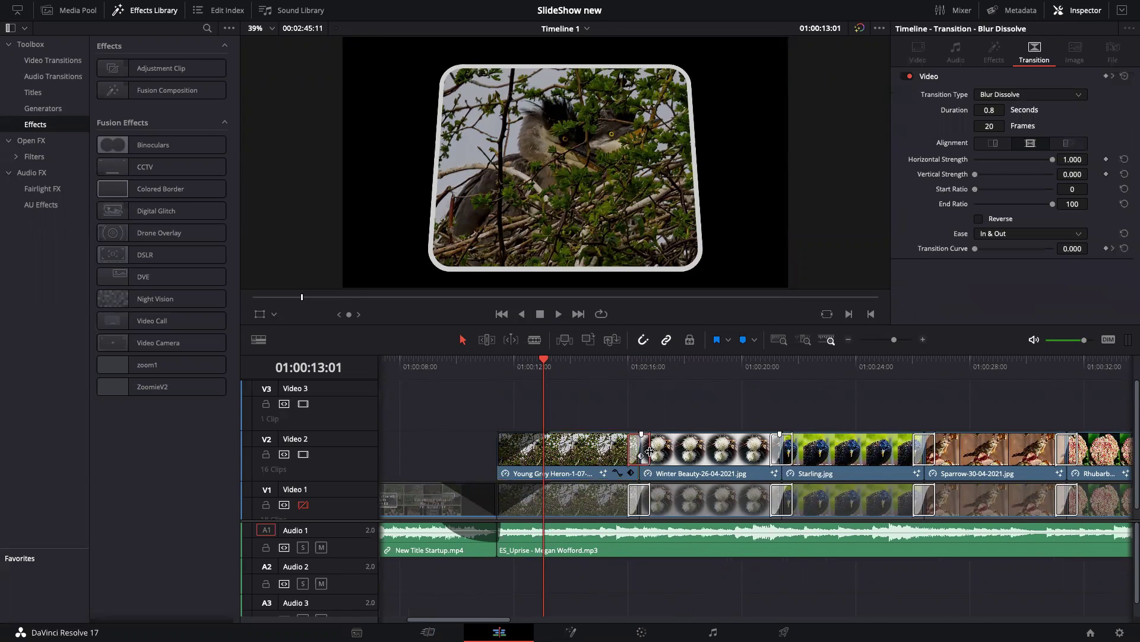
left_click(649, 502)
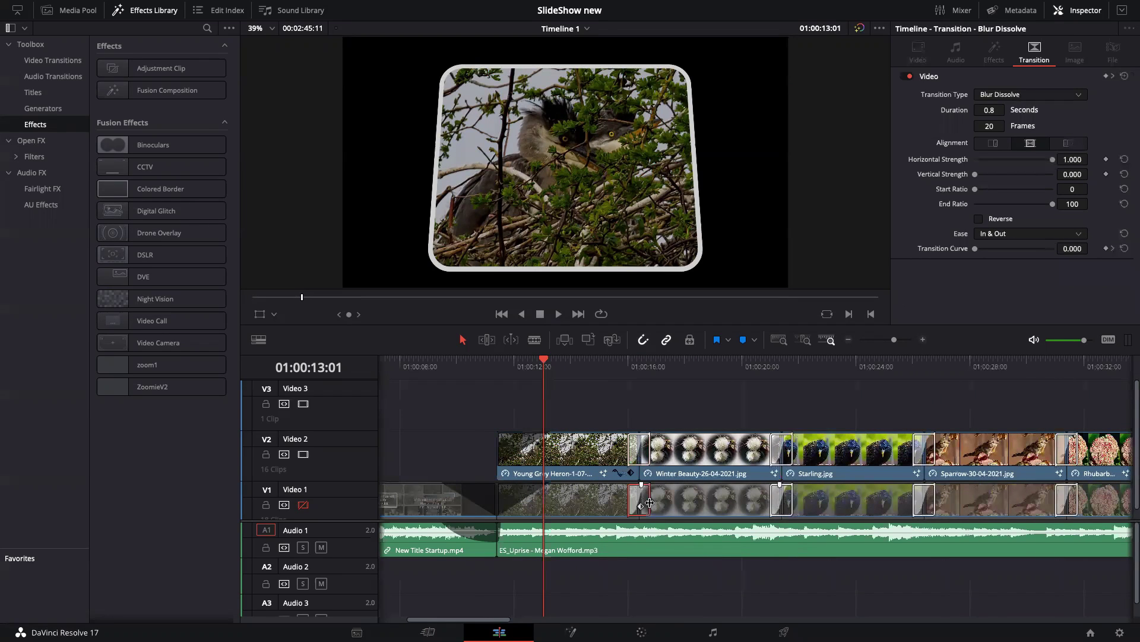
Step: Move the playhead to 01:00:16:00 at the first transition, and disable Video 2 while enabling Video 1
left_click_drag(543, 362, 634, 387)
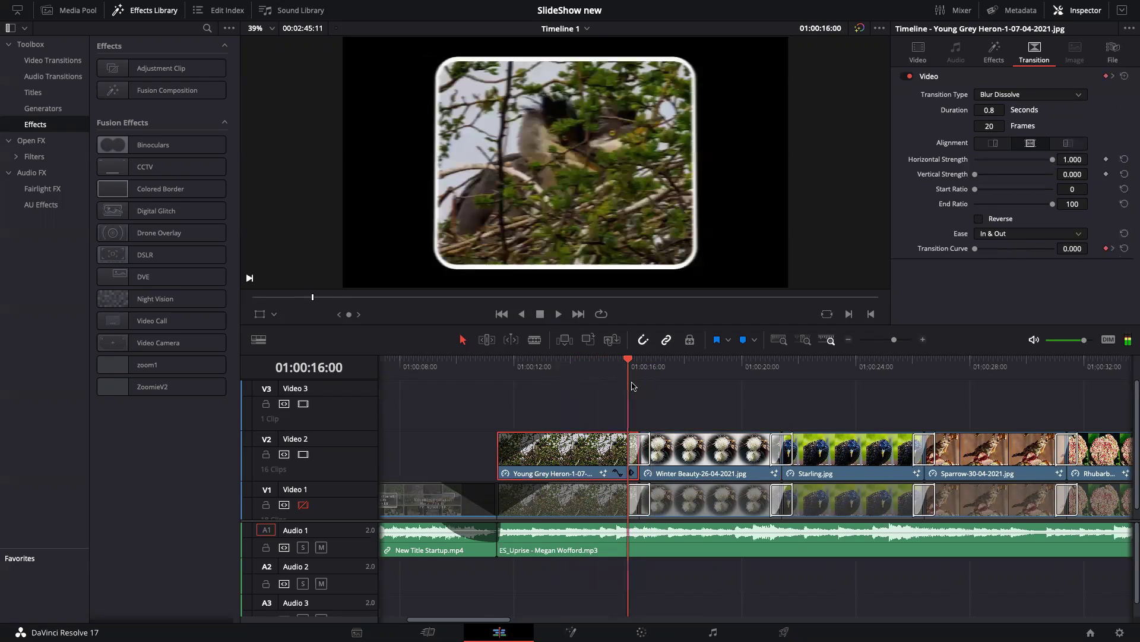
left_click(303, 453)
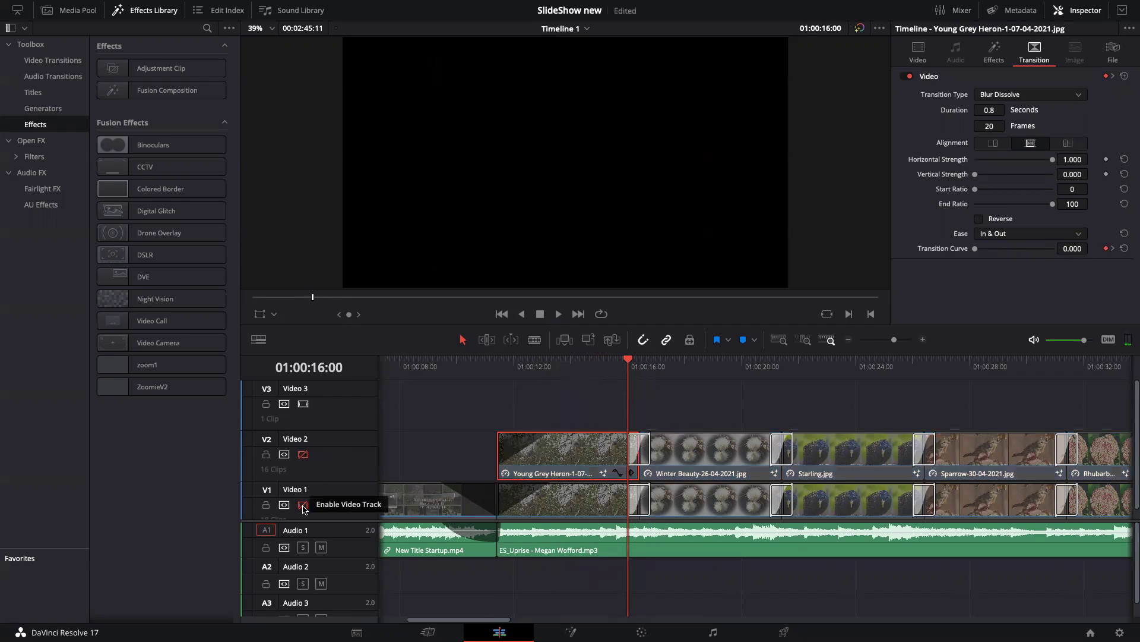
left_click(303, 506)
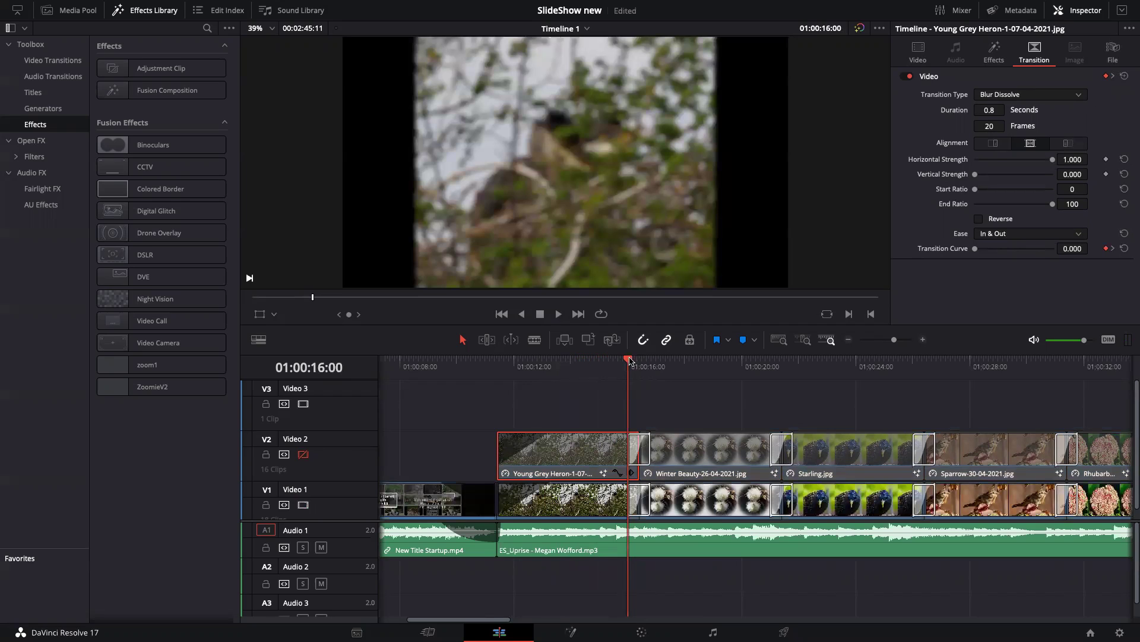
Step: Scrub the background transition between the heron and Winter Beauty clips, and re-enable Video 2 with the playhead at 01:00:12:18
mouse_move(630, 361)
left_mouse_down()
mouse_move(613, 360)
mouse_move(651, 364)
left_mouse_up()
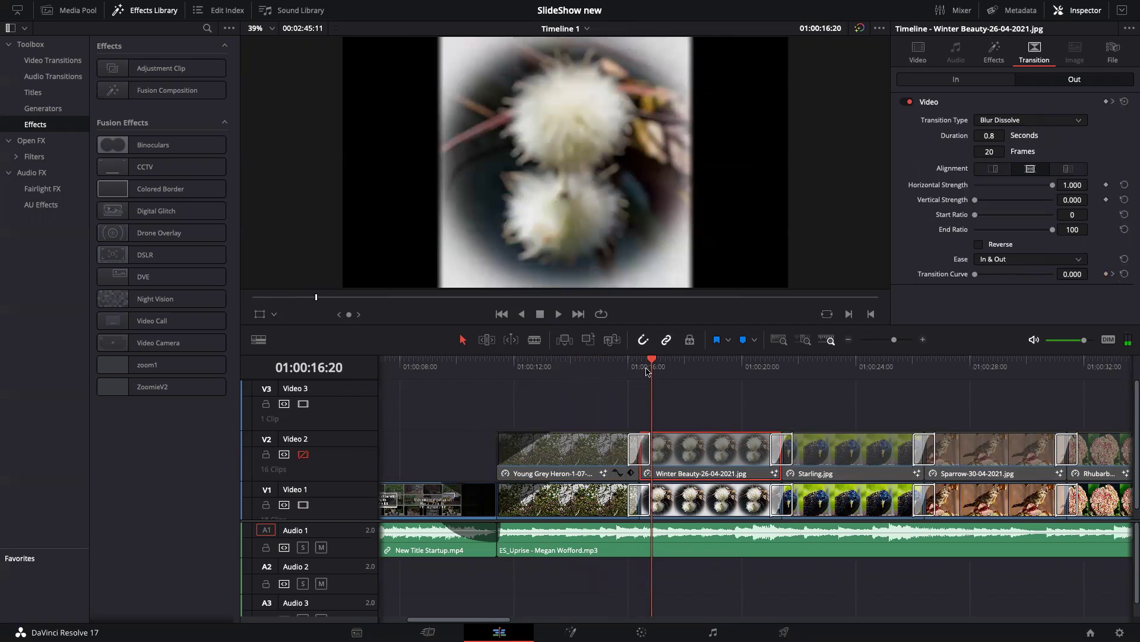
left_click_drag(652, 360, 536, 363)
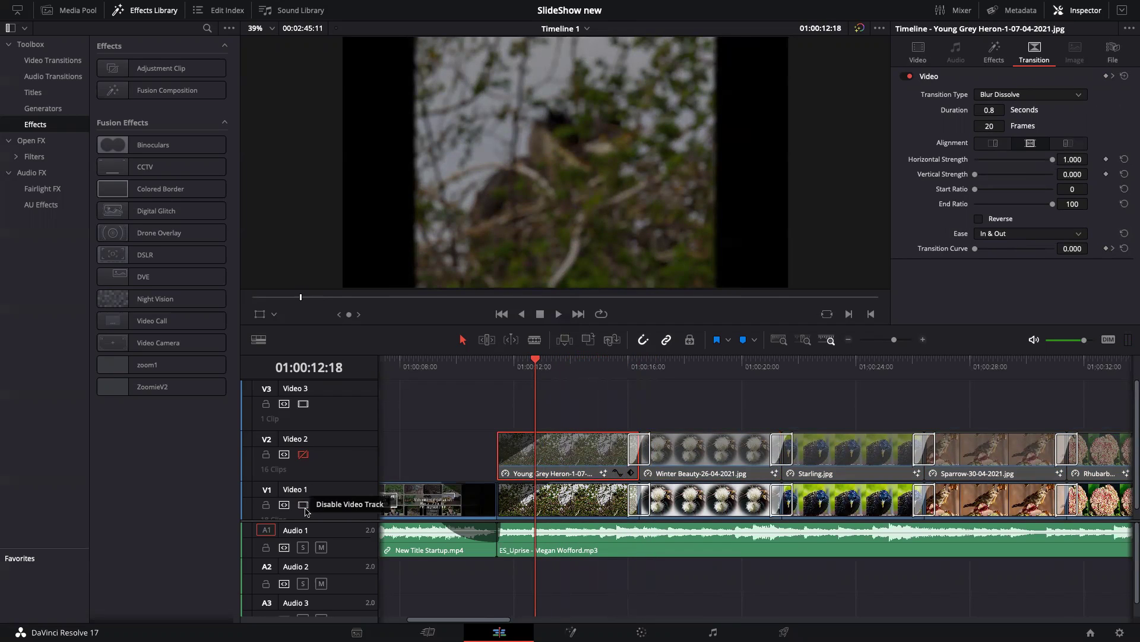
left_click(303, 454)
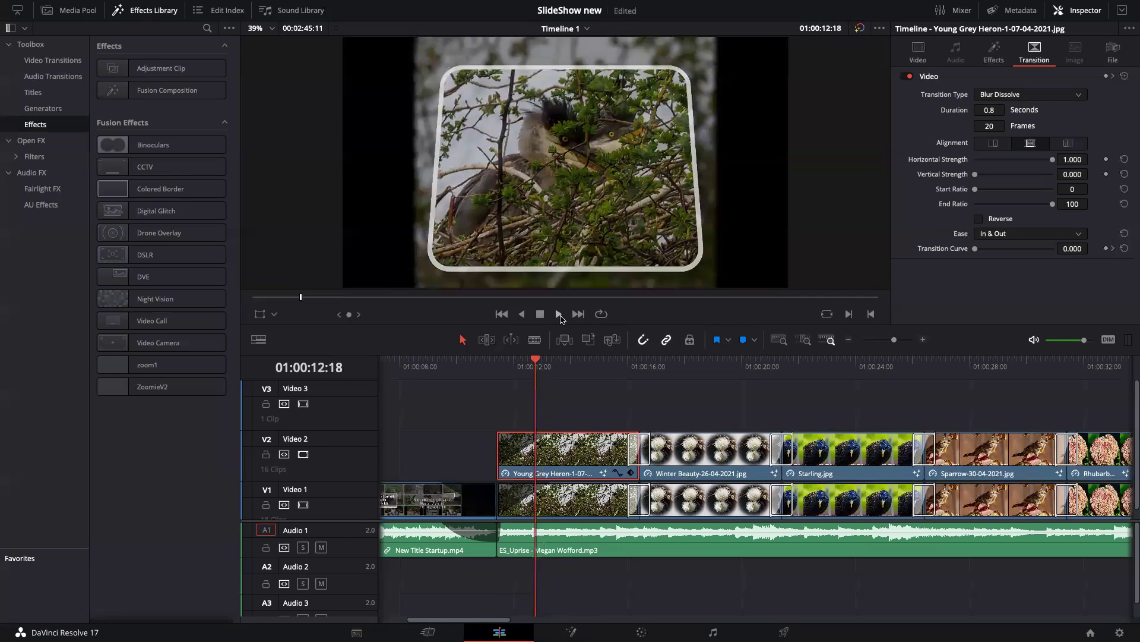
Step: Play the slideshow from the heron clip through the Rhubarb flower clip, and move the playhead to 01:01:29:20 in the Blackbird clip
left_click(559, 315)
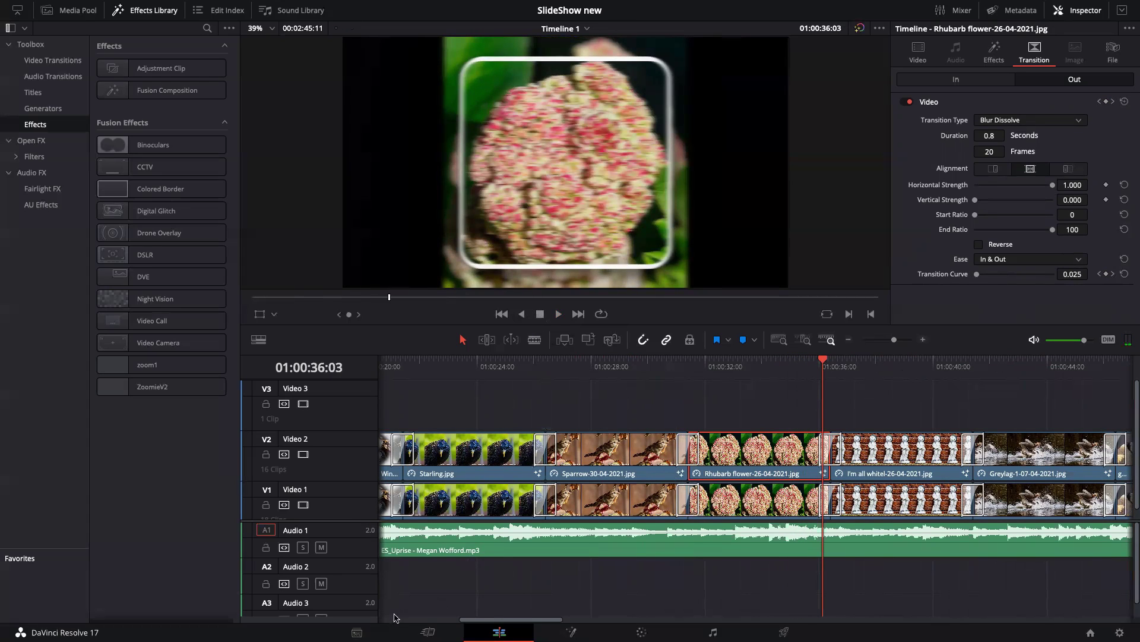
left_click_drag(523, 621, 758, 620)
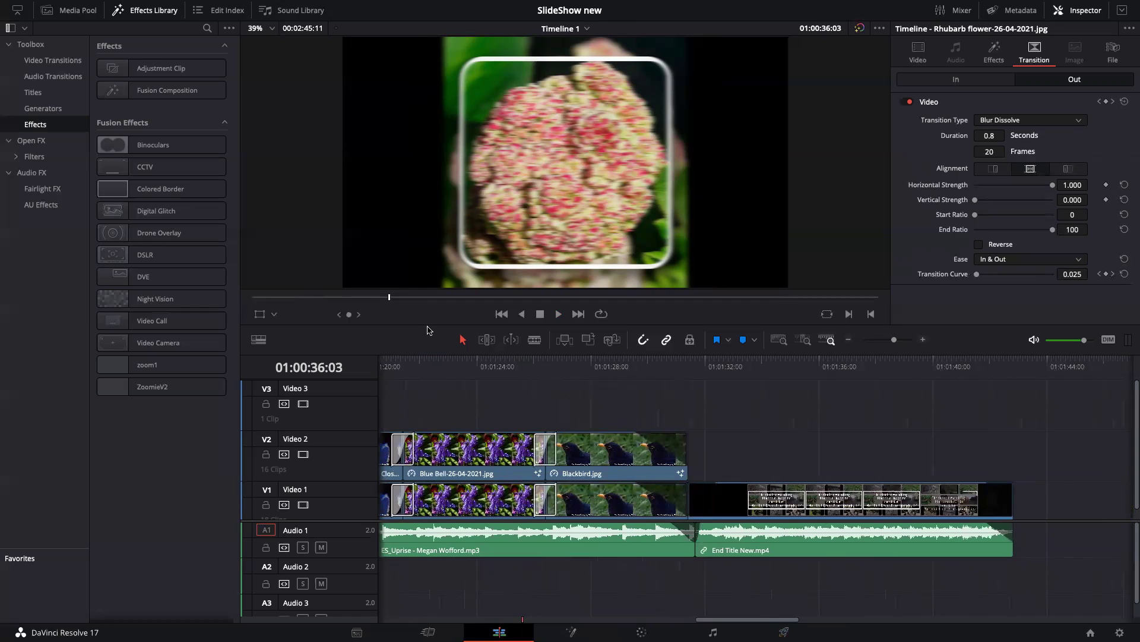
left_click(643, 364)
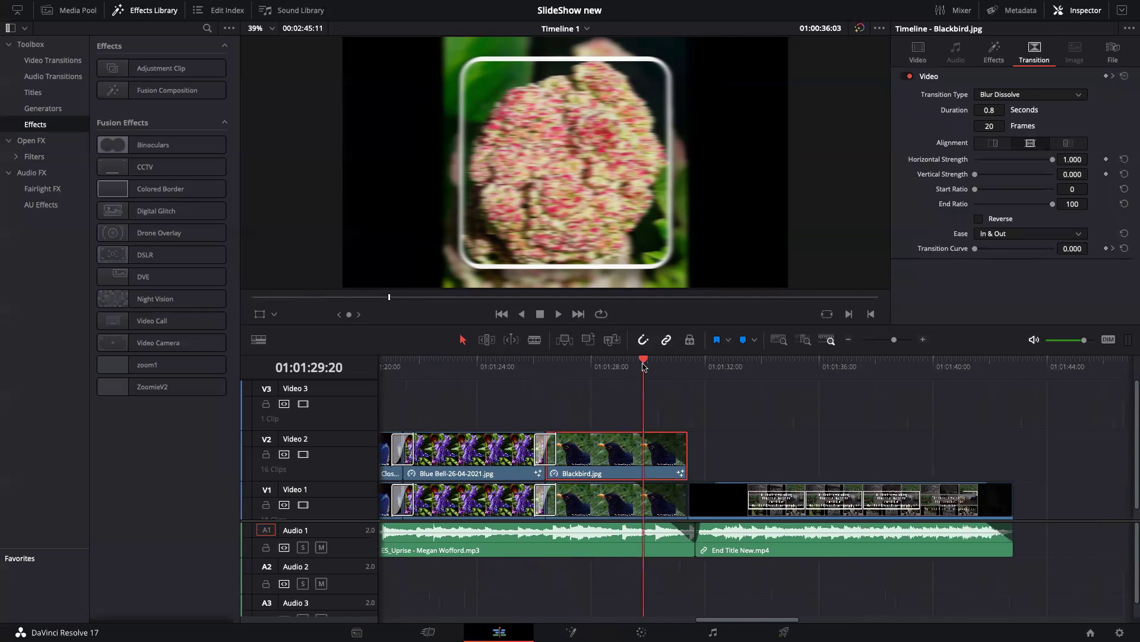
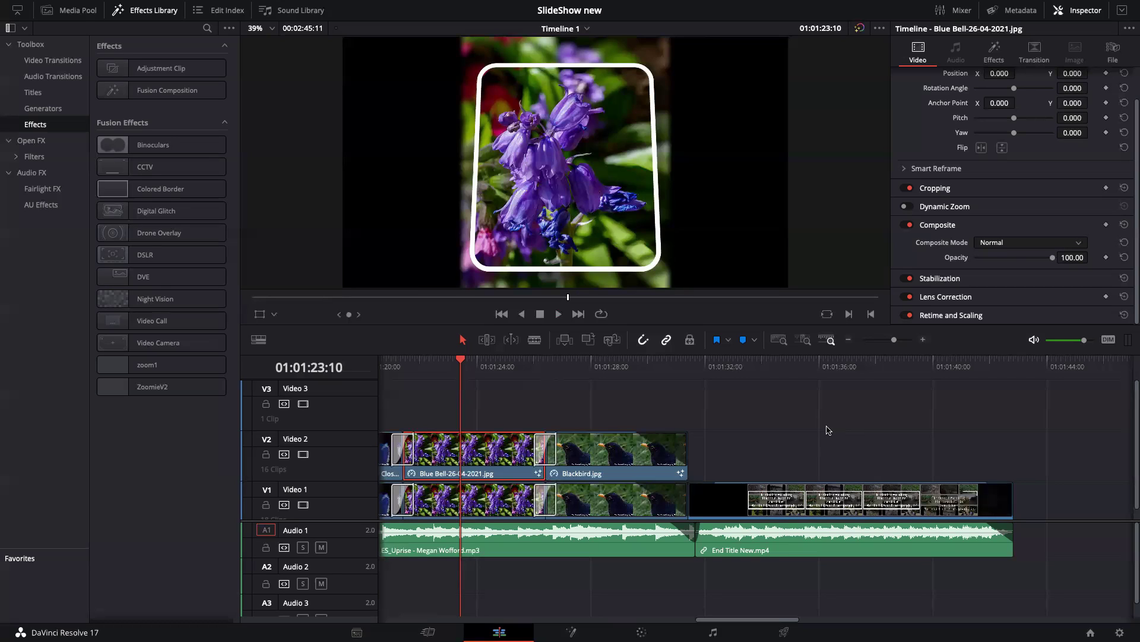
Step: Play the slideshow in reverse from the Blue Bell clip back to 01:00:37:14, and show the project's Media Pool
key("space")
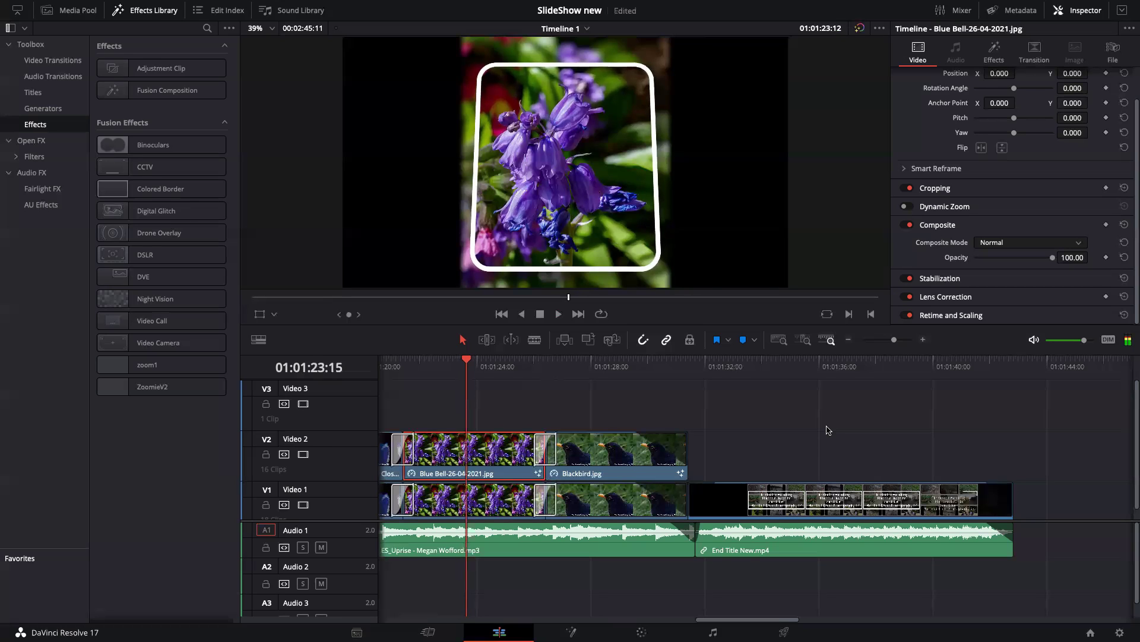
key("j")
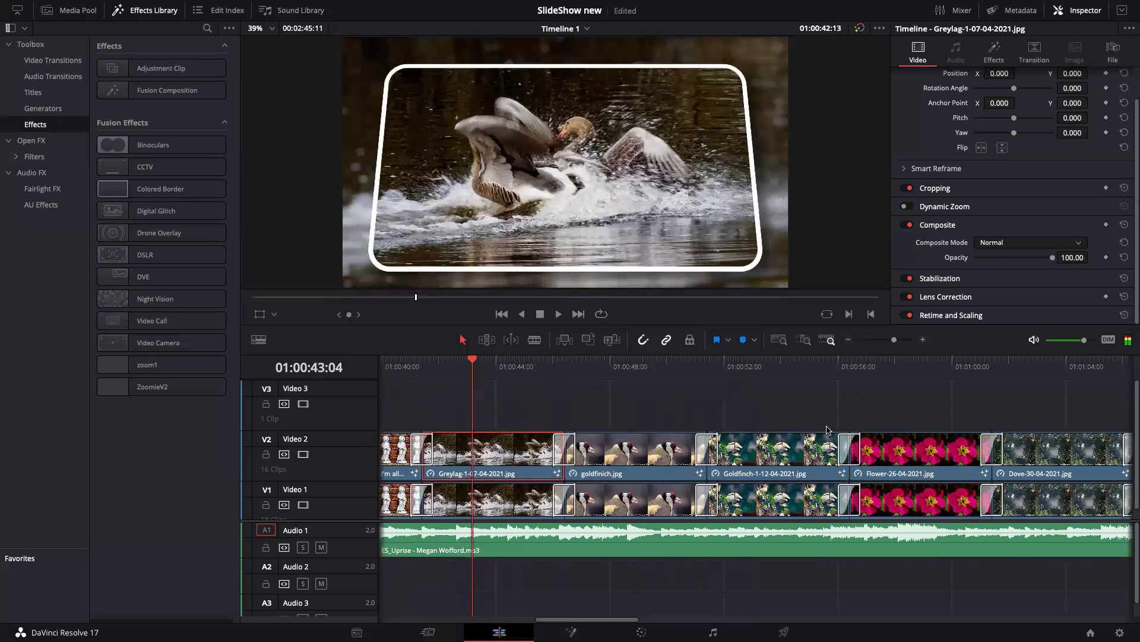
key("space")
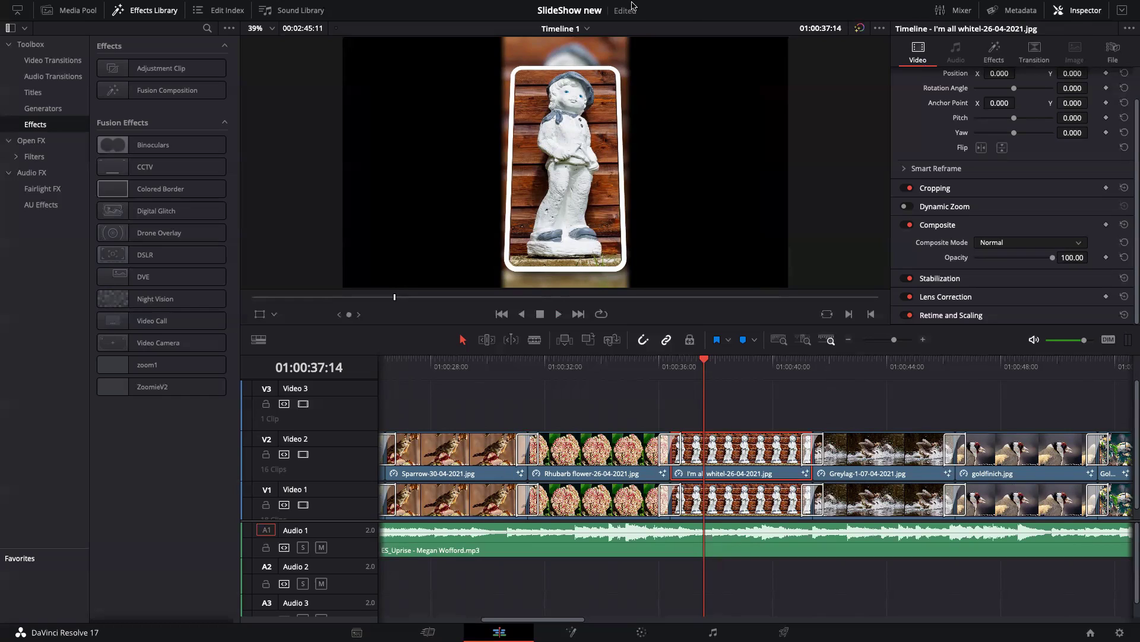
left_click(72, 15)
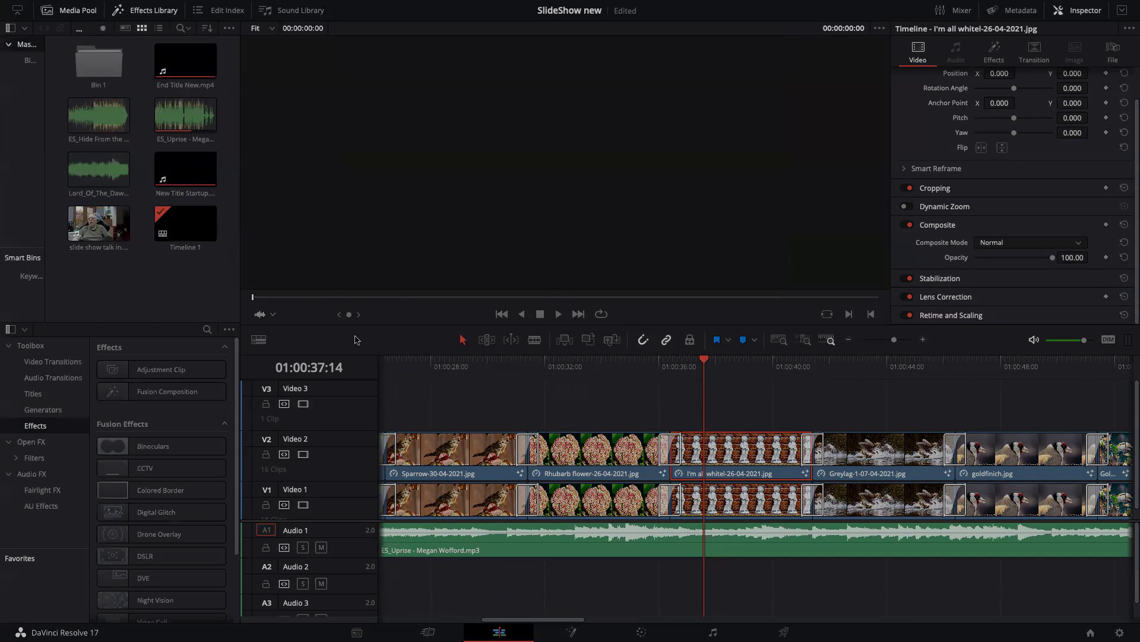